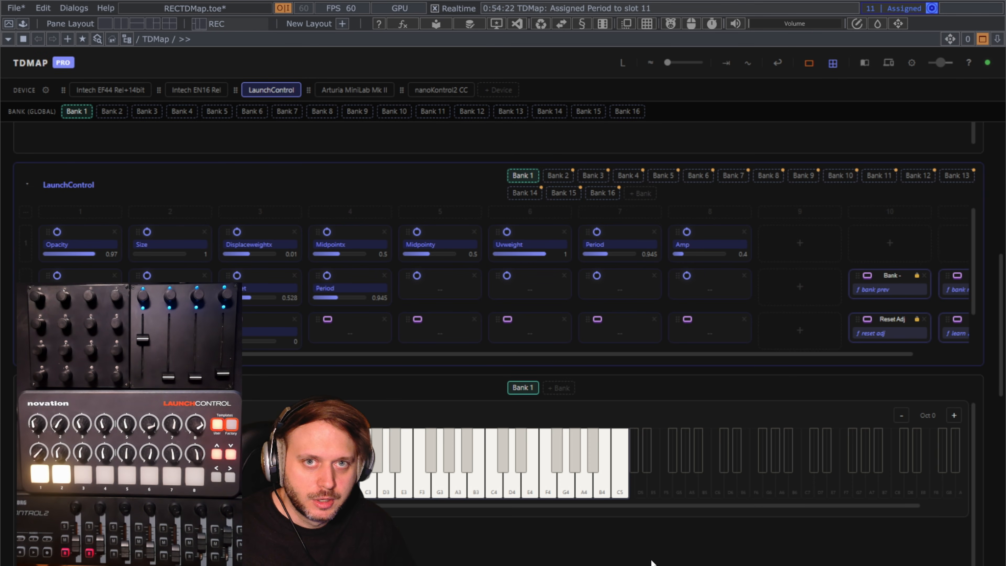
# Map the feedbackDisplace1 Dry / Wet Mix parameter onto a LaunchControl slot.
pyautogui.click(984, 38)
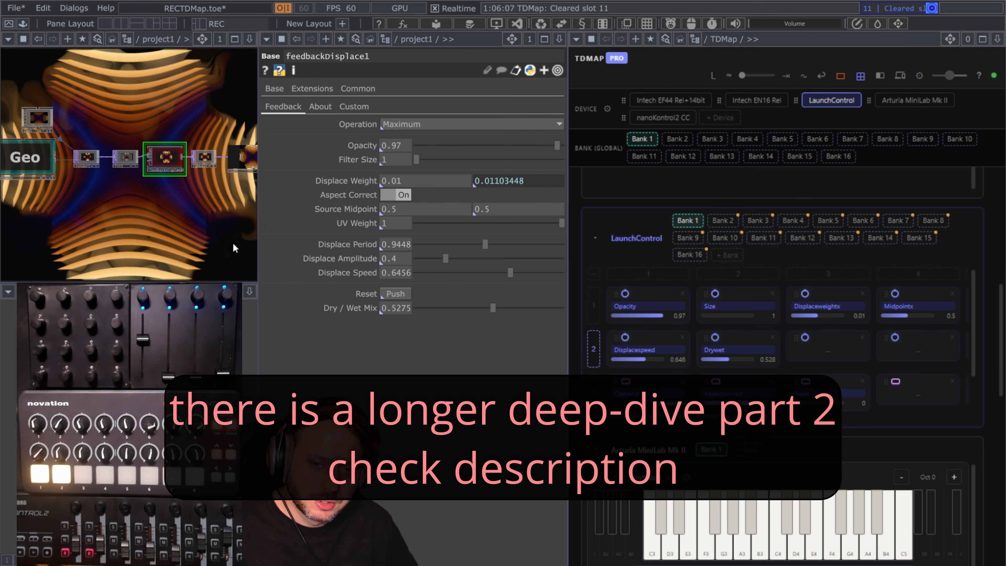
pyautogui.moveTo(339, 244)
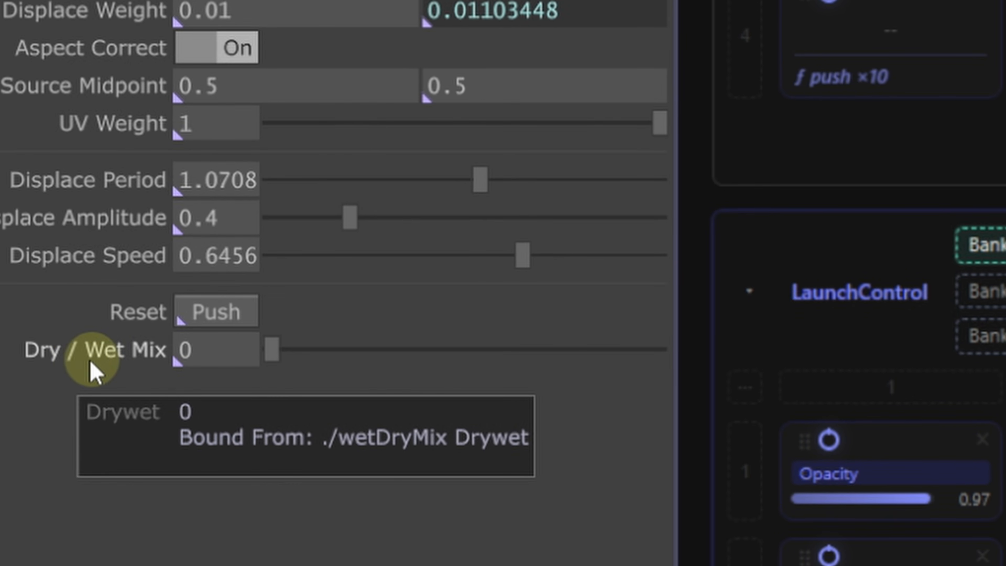
pyautogui.moveTo(154, 361); pyautogui.dragTo(420, 182)
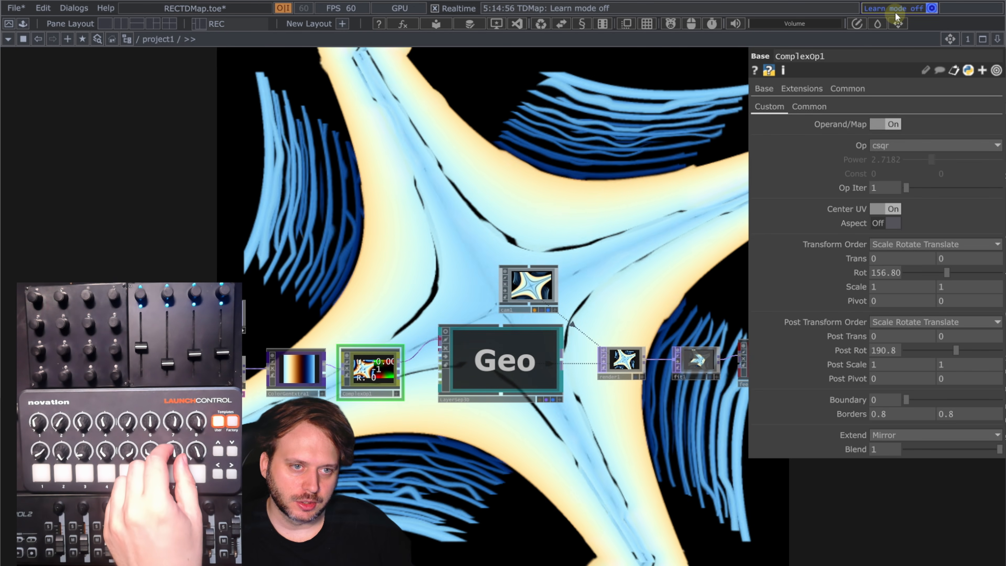
# Turn on learn mode and queue the ComplexOp1 Blend, Post Rot, Rot and Trans parameters for learning.
pyautogui.click(896, 11)
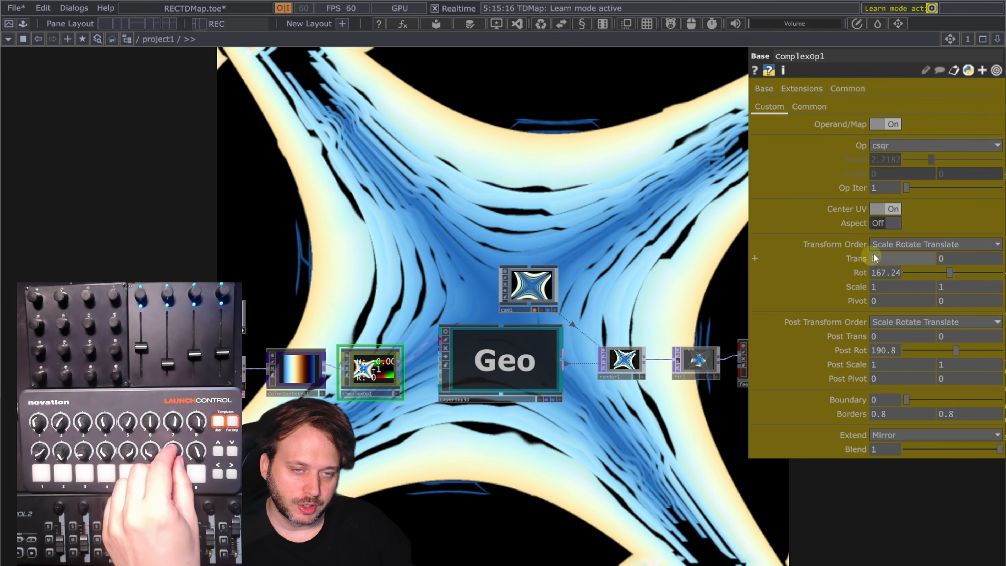
pyautogui.click(860, 450)
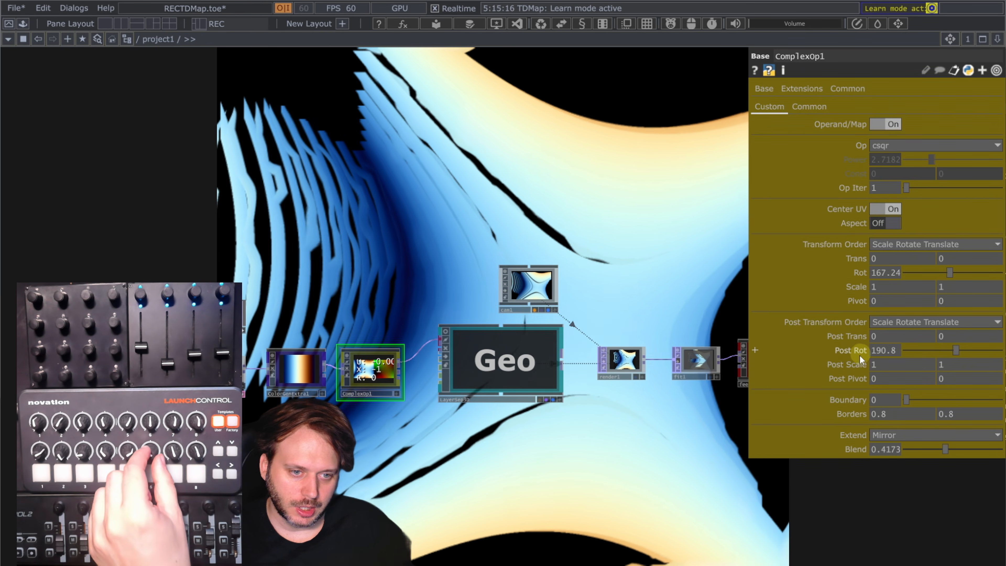
pyautogui.click(852, 352)
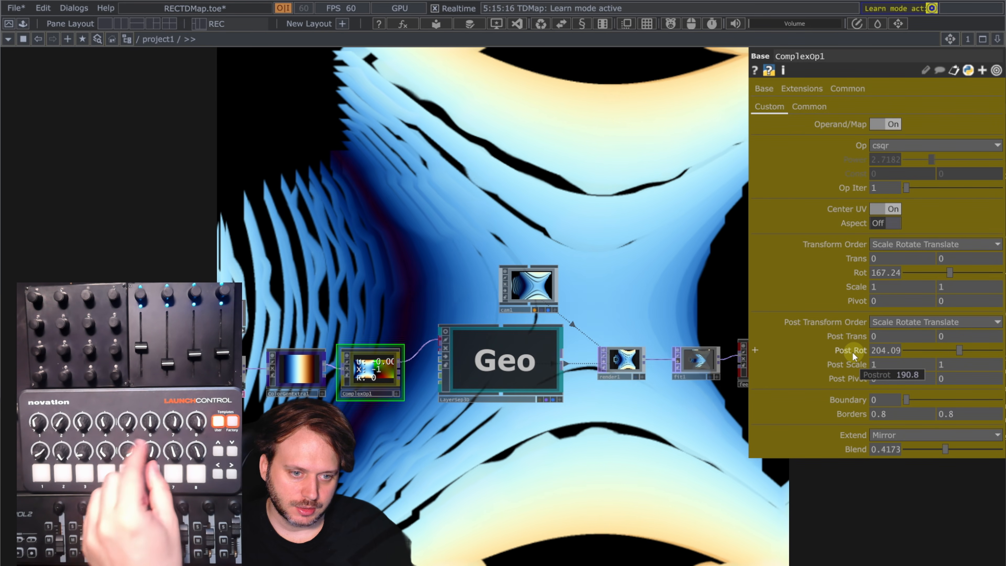
pyautogui.click(858, 273)
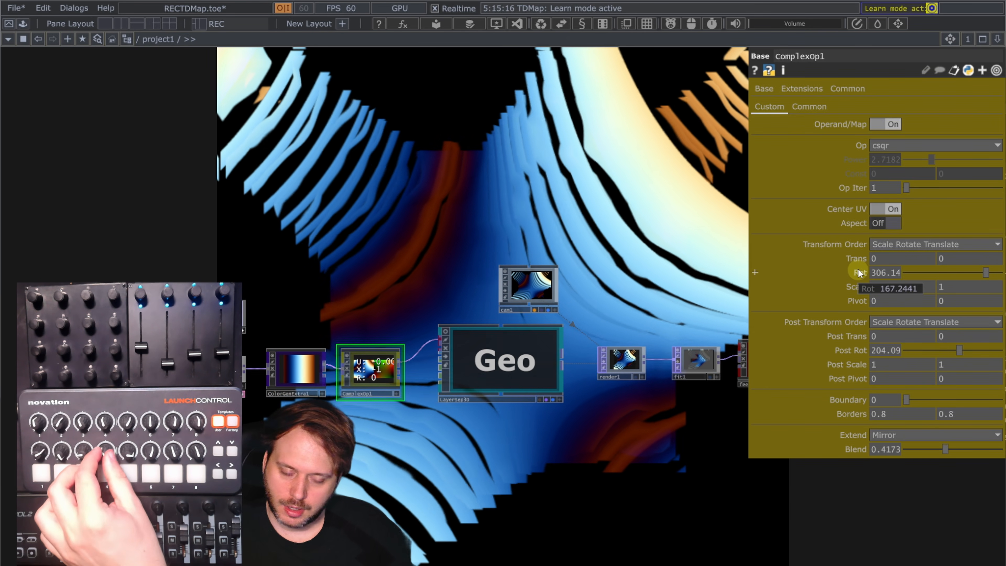
pyautogui.click(884, 260)
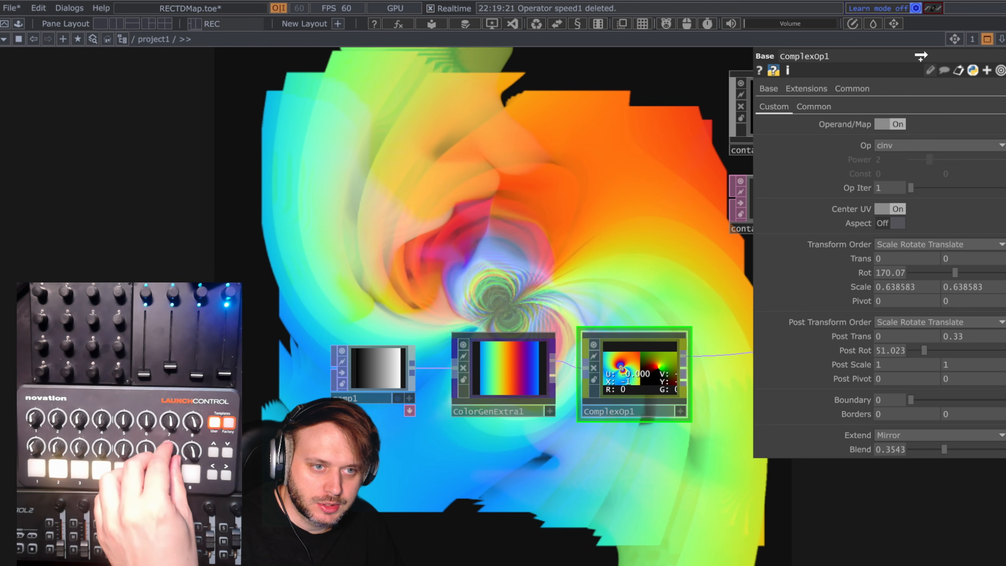
# Turn learn mode off and raise the Post Rot value with its slider.
pyautogui.click(894, 11)
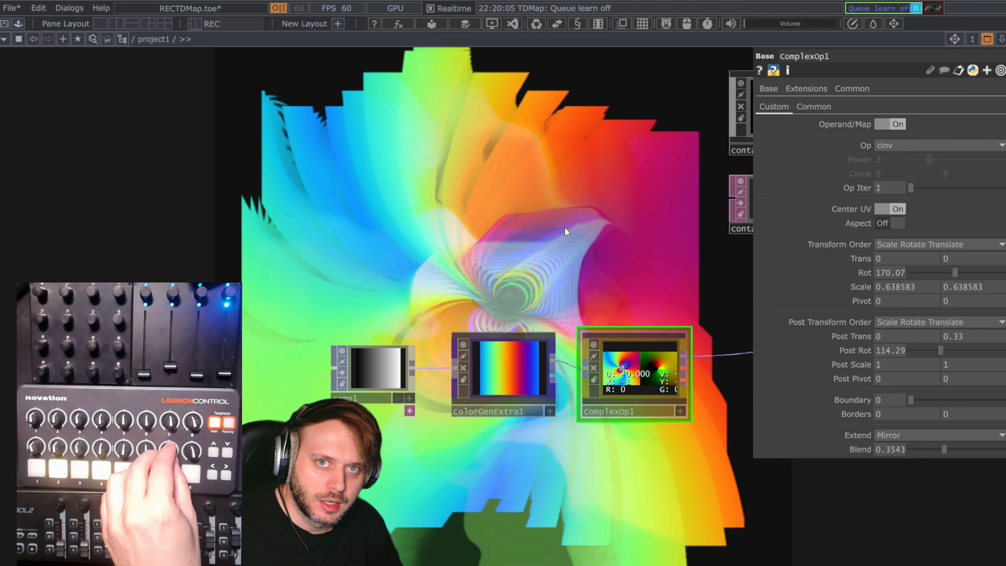
pyautogui.moveTo(953, 350); pyautogui.dragTo(975, 349)
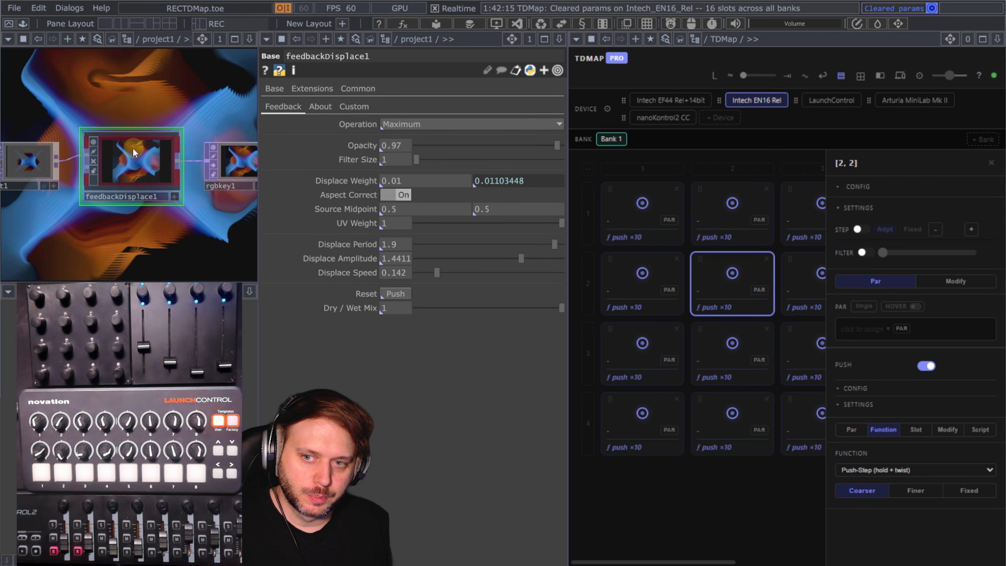
# Drag feedbackDisplace1 onto the Intech EN16 Rel device and assign all 13 parameters to Bank 1.
pyautogui.moveTo(456, 229); pyautogui.dragTo(648, 250)
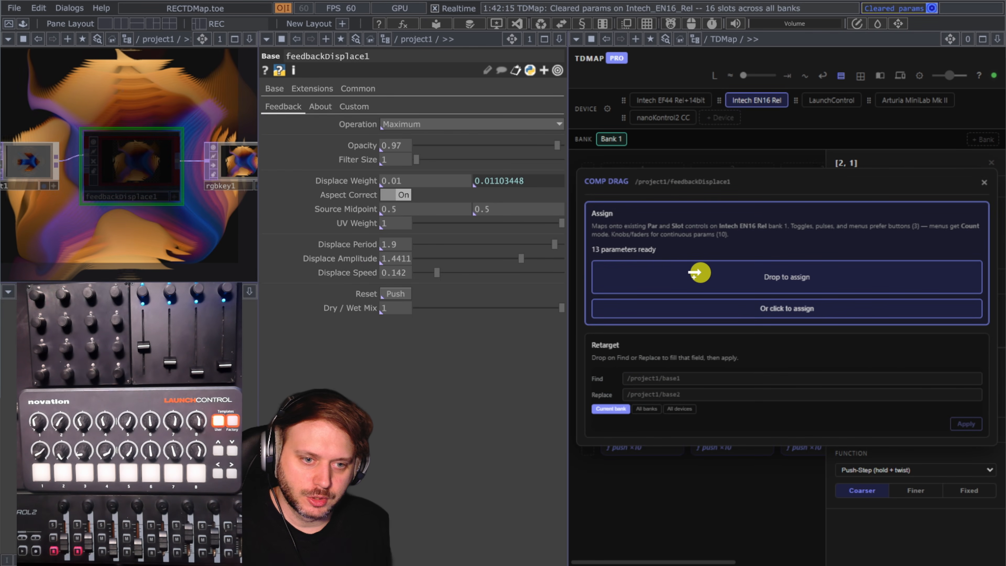
pyautogui.moveTo(700, 272); pyautogui.dragTo(796, 278)
pyautogui.click(726, 401)
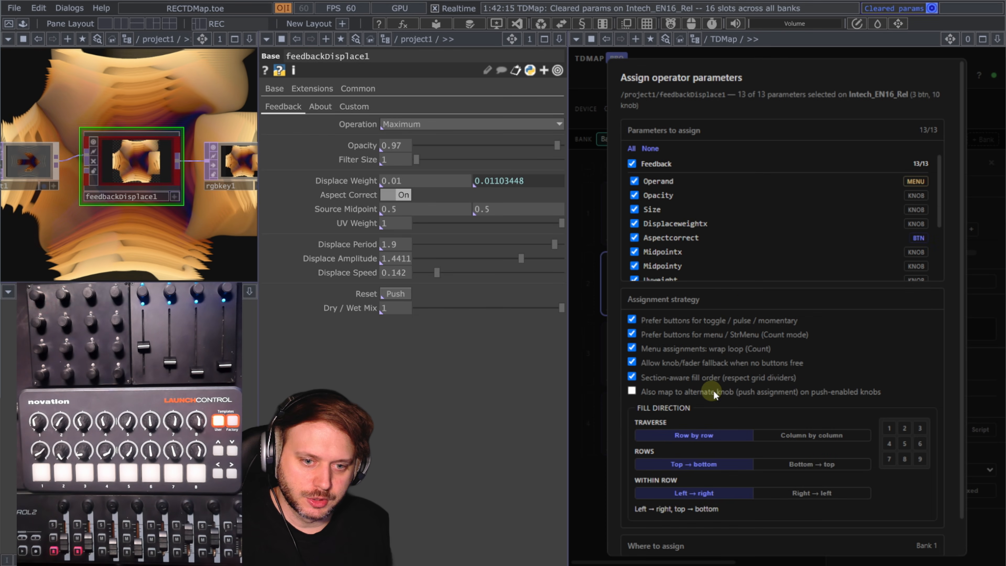
pyautogui.click(732, 295)
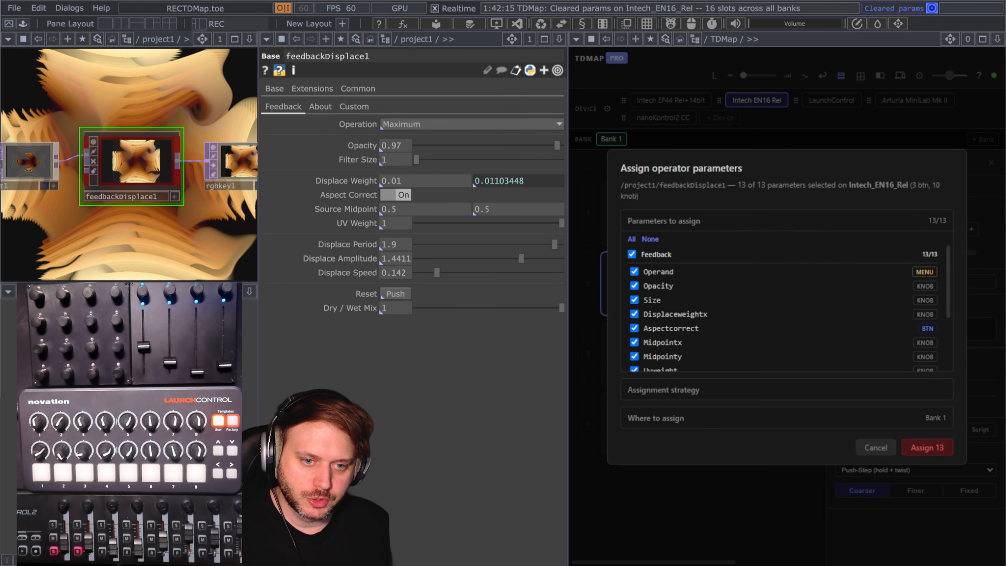
pyautogui.click(932, 447)
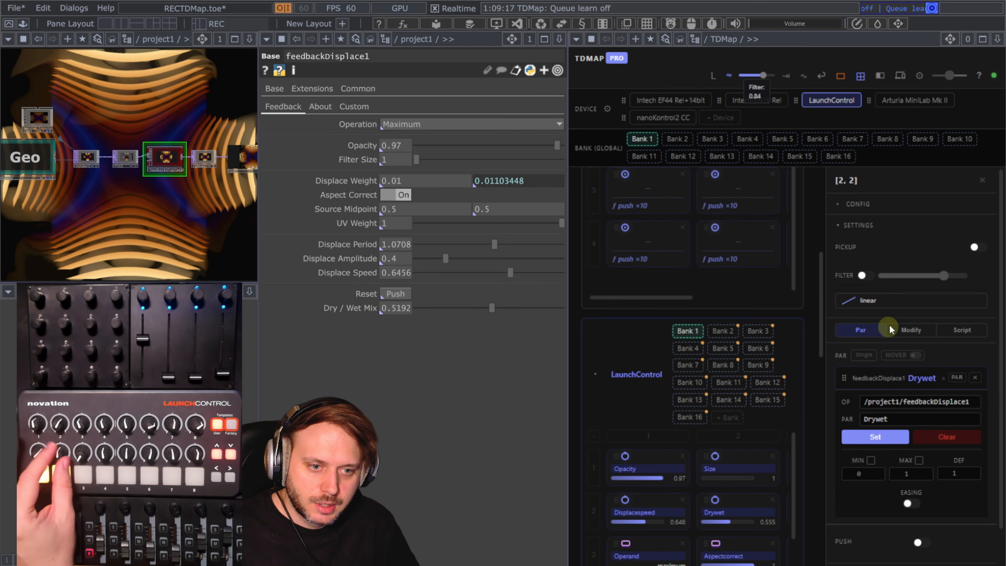
# Set the Drywet slot's easing curve to easeInCirc.
pyautogui.click(889, 306)
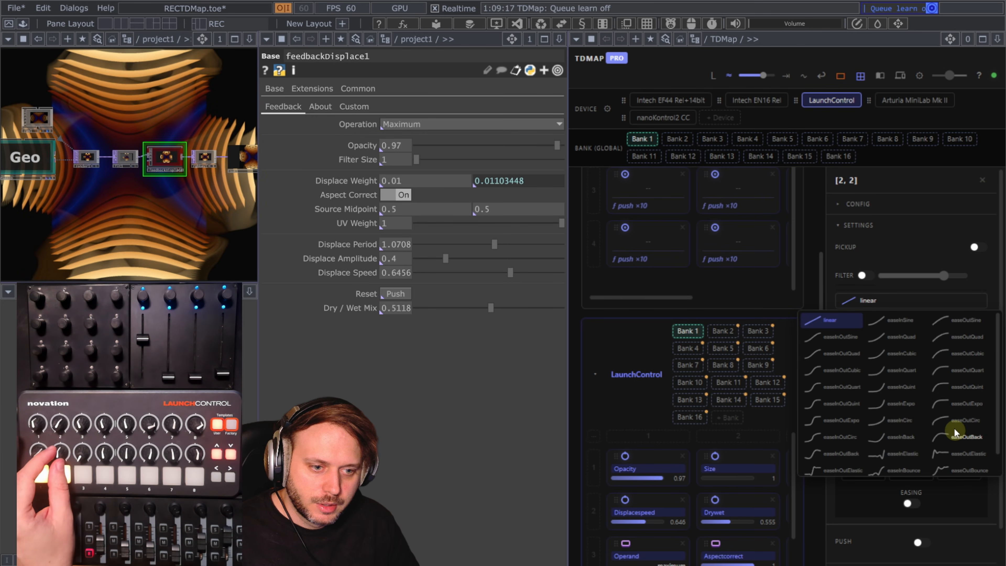
pyautogui.click(893, 421)
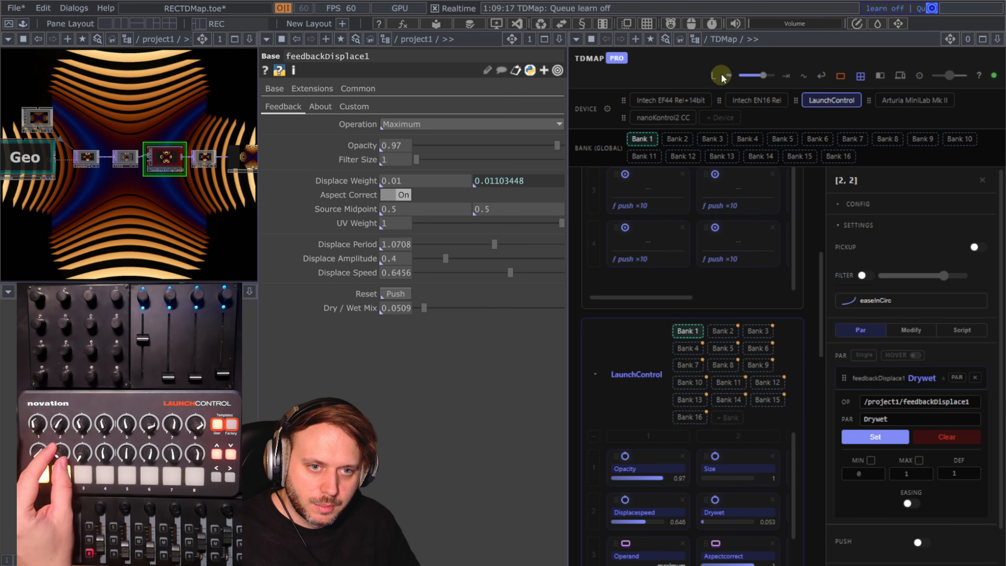
pyautogui.click(730, 76)
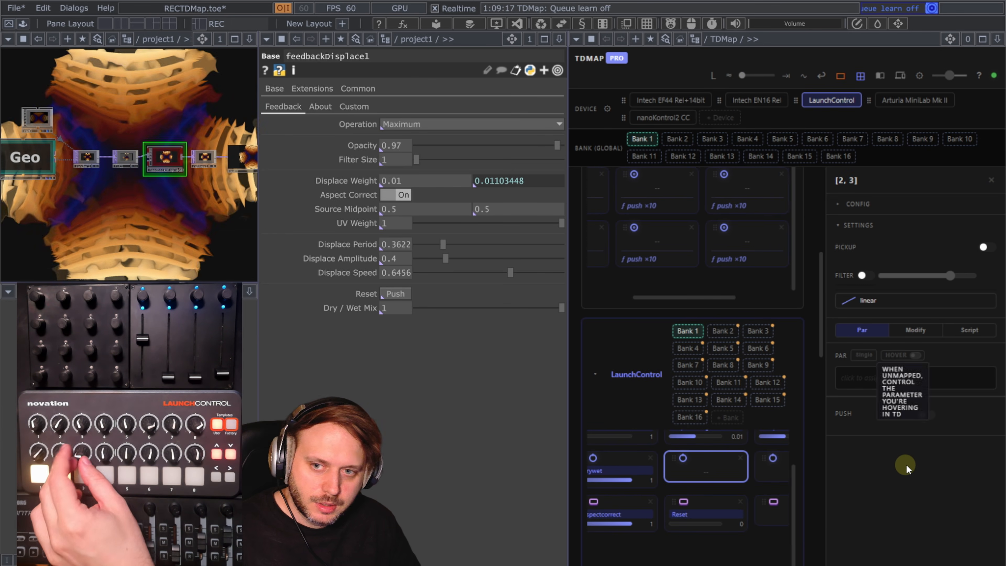
# Enable hover mode on the empty slot [2, 3] so it controls the hovered parameter.
pyautogui.click(903, 357)
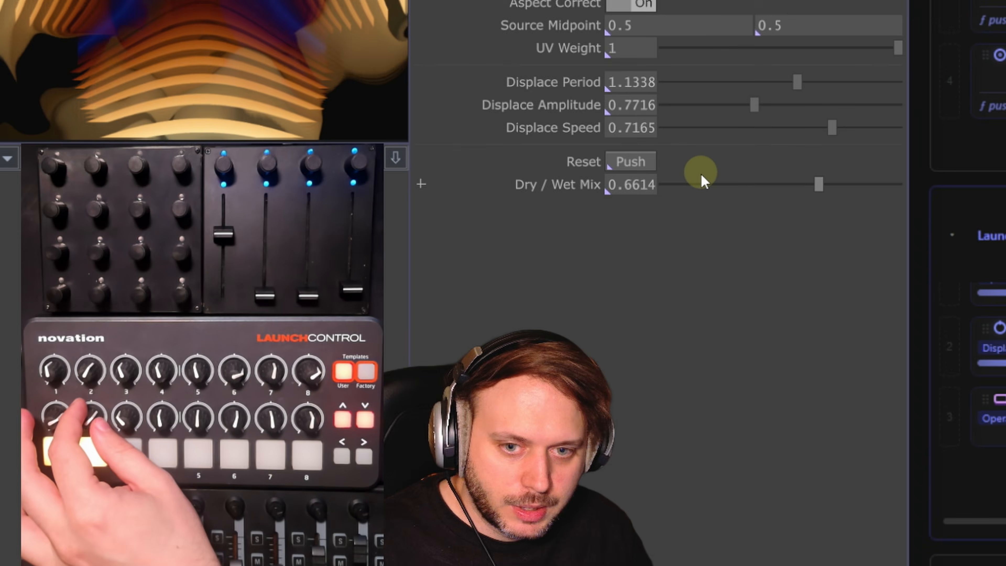
pyautogui.click(699, 178)
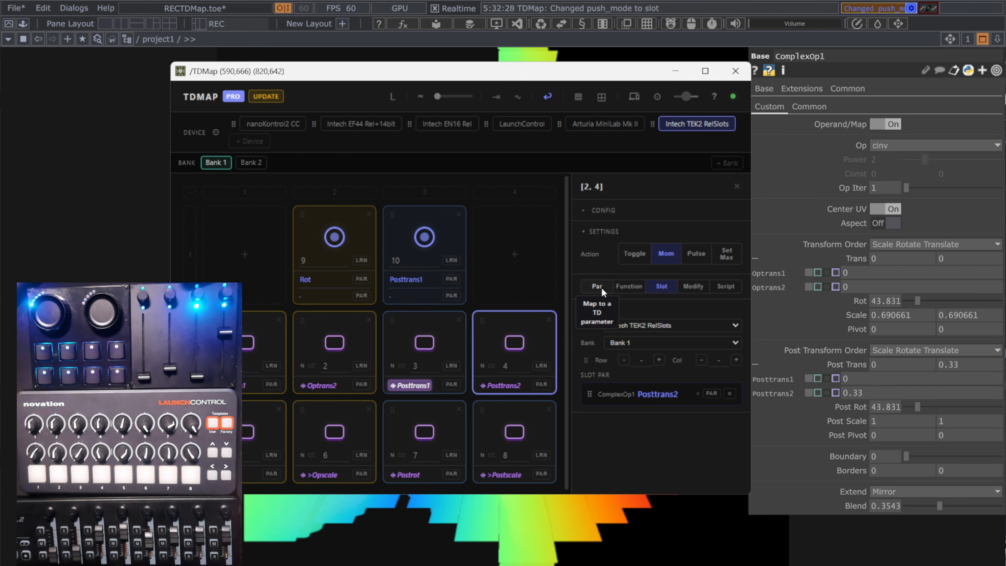
# Browse the Function options for button slot [2, 4], then switch to its Slot mode.
pyautogui.click(635, 291)
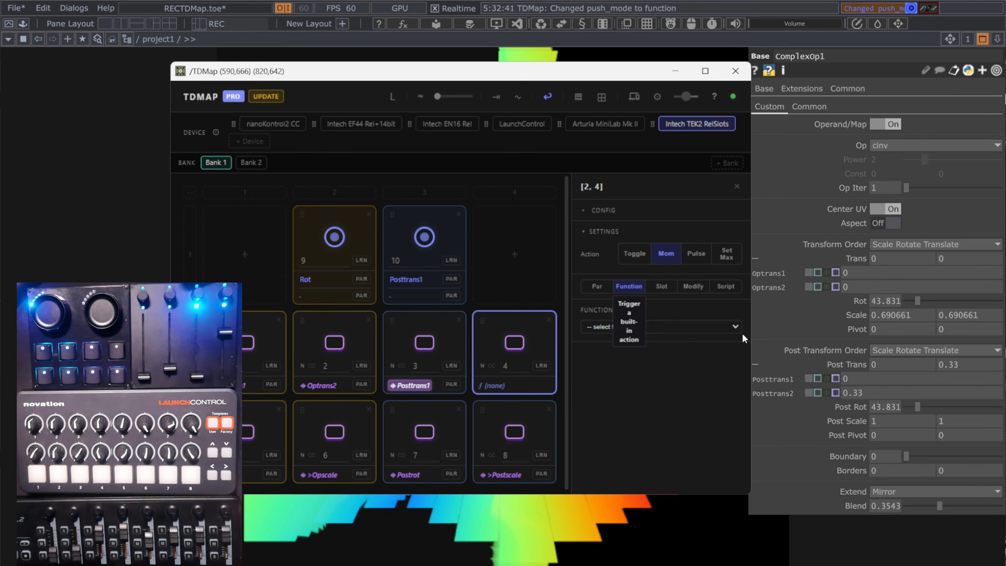
pyautogui.click(712, 330)
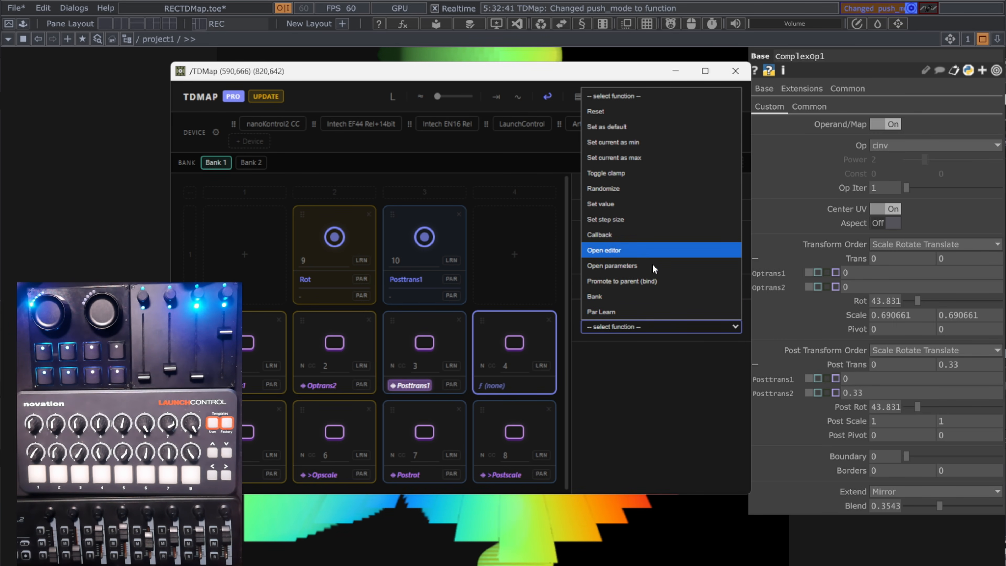
pyautogui.click(668, 324)
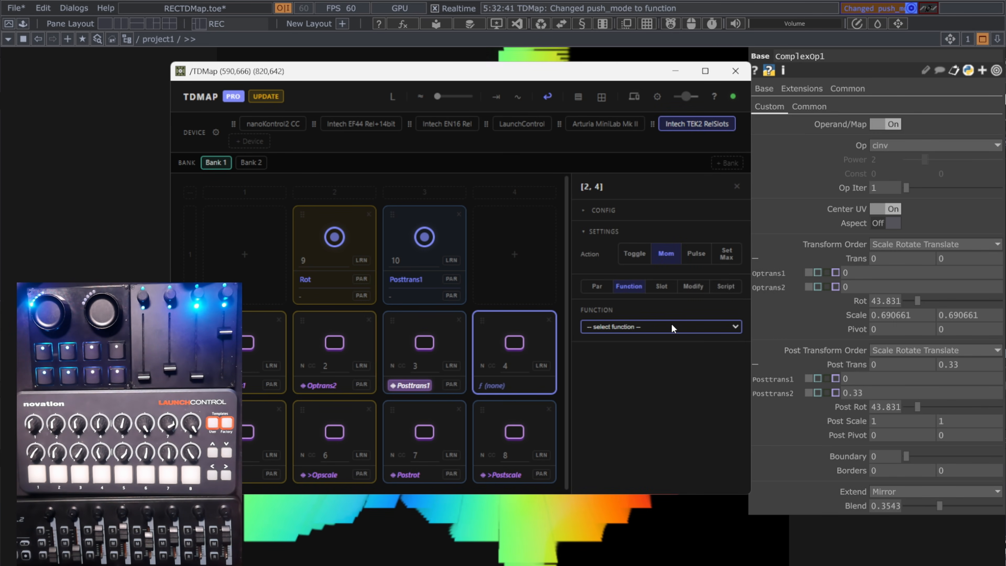
pyautogui.click(664, 284)
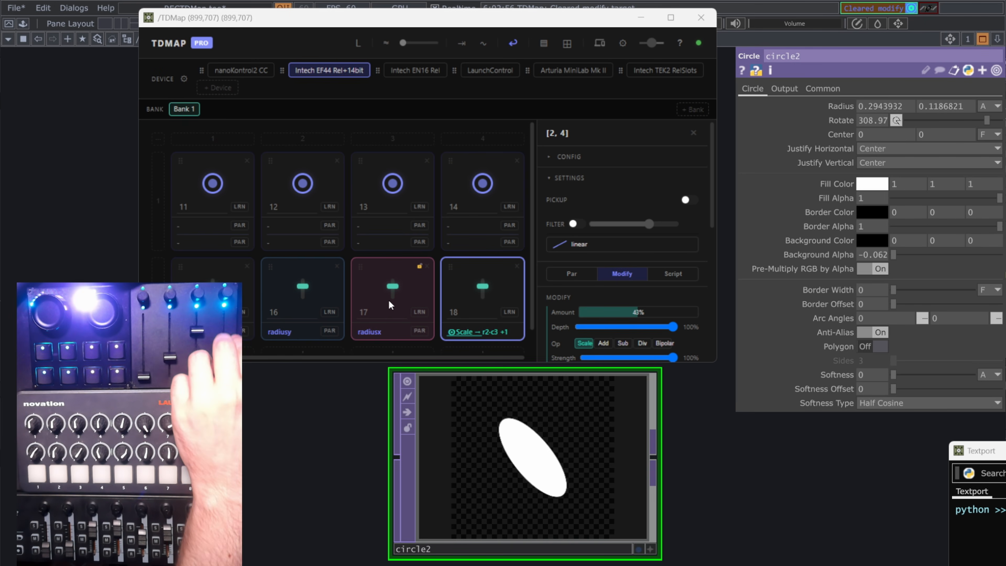
# Maximize the TDMap window and switch fader slot [2, 4] to Script mode.
pyautogui.press('super+Up')
pyautogui.click(936, 256)
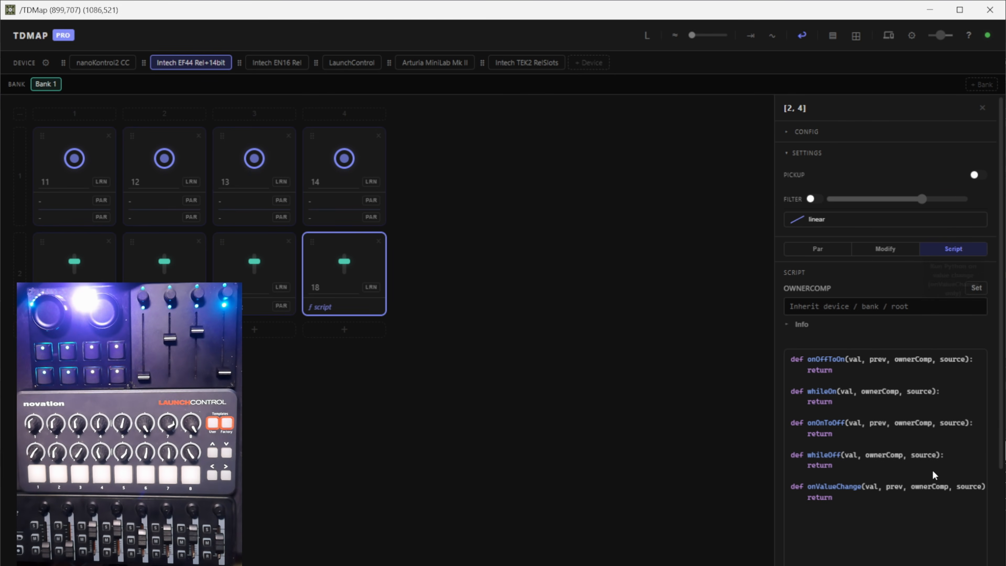
# Open the fader script editor for slot 8 and close it again.
pyautogui.scroll(-3, 934, 475)
pyautogui.click(891, 474)
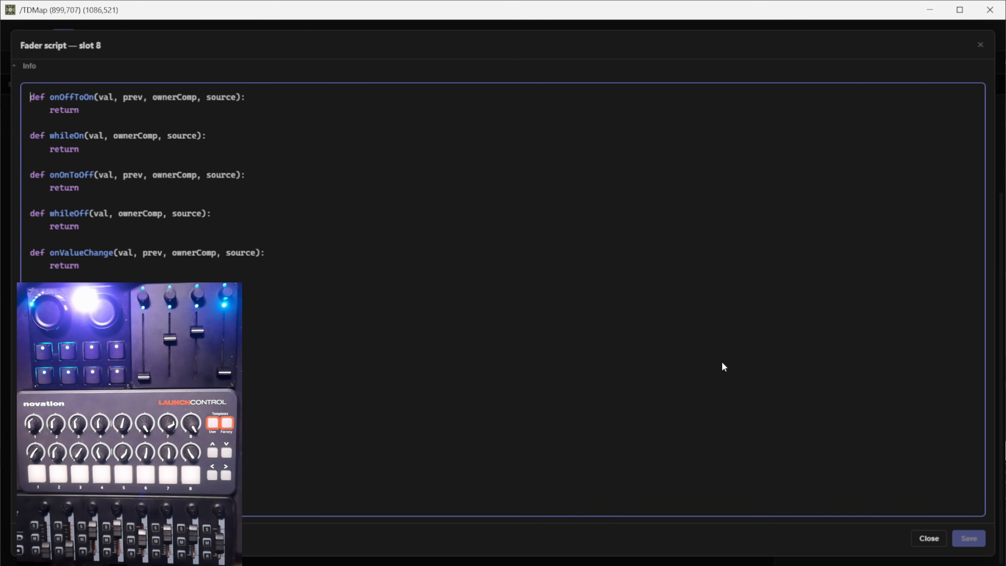
pyautogui.press('Escape')
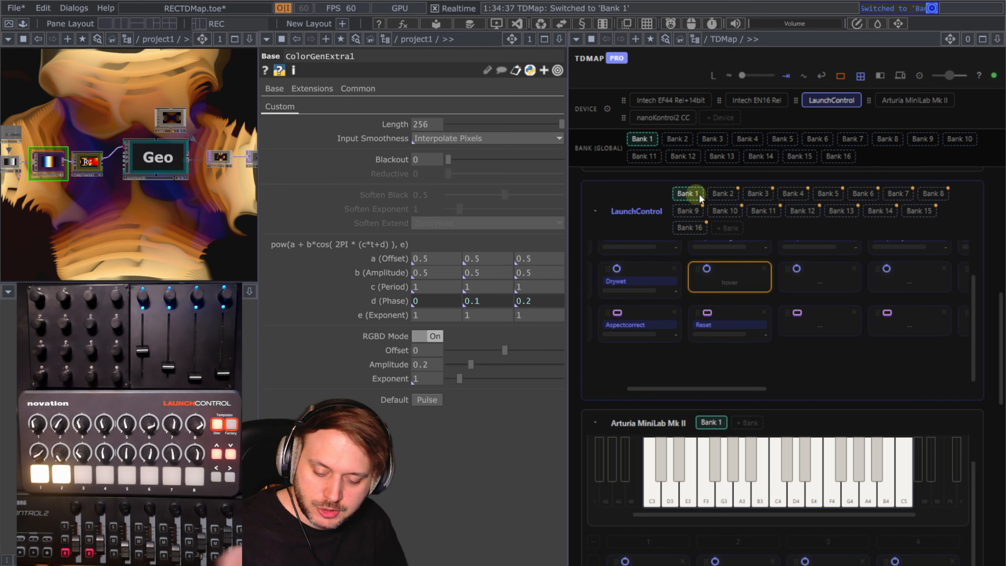
# Switch between LaunchControl banks and scroll through the controller preset list.
pyautogui.click(791, 213)
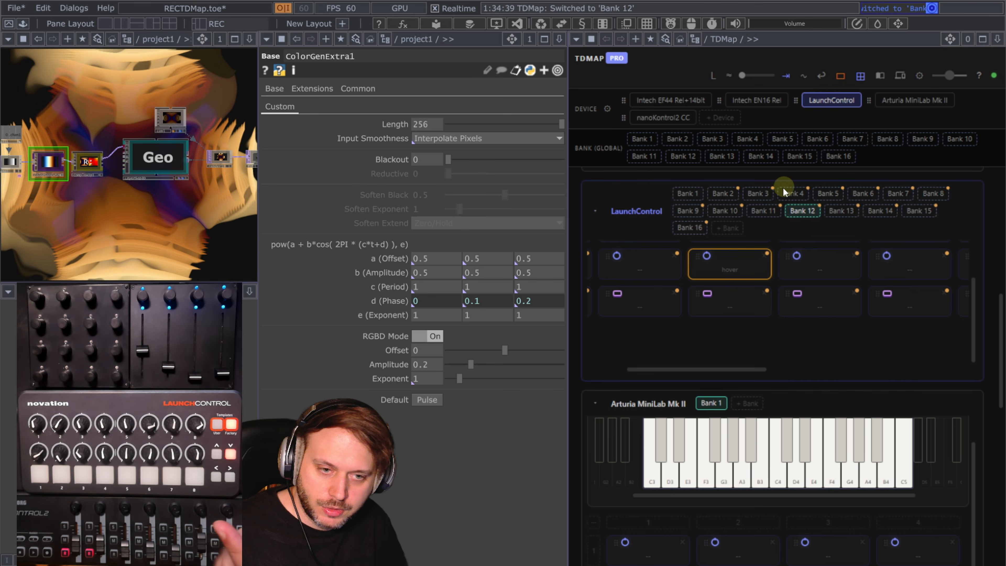
pyautogui.click(750, 191)
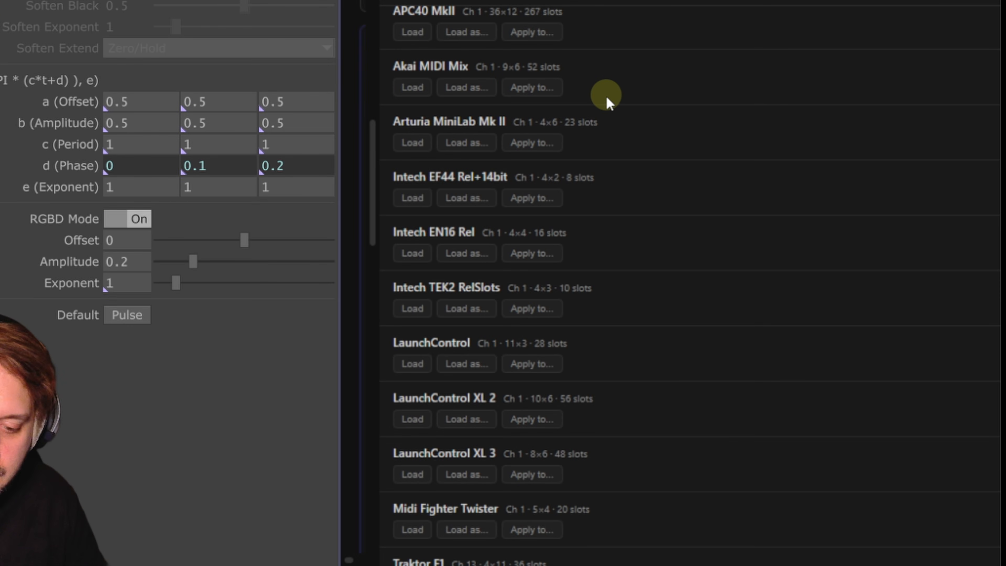
pyautogui.scroll(-2, 606, 95)
pyautogui.scroll(2, 615, 107)
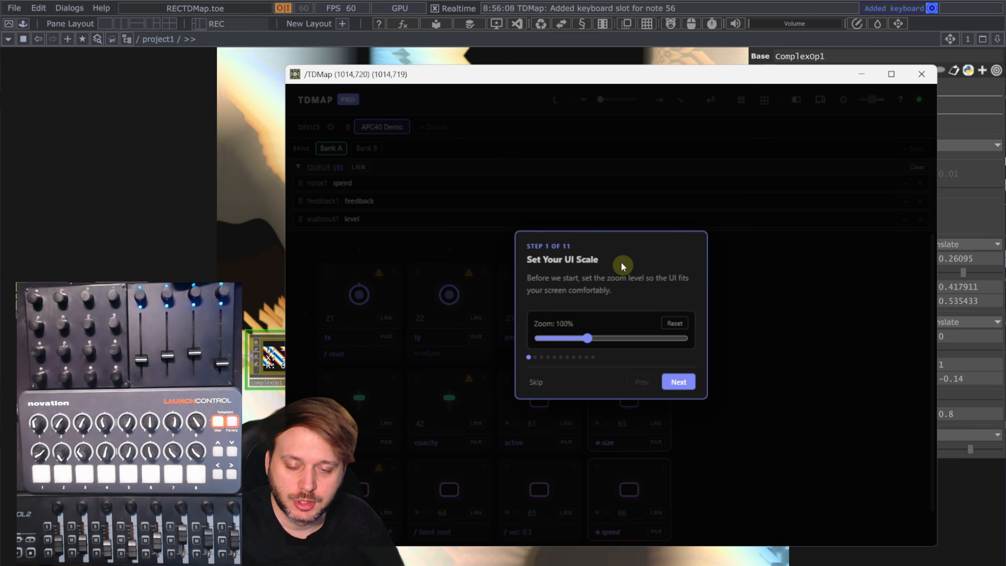
# Step through the first pages of the TDMap onboarding tour.
pyautogui.click(681, 382)
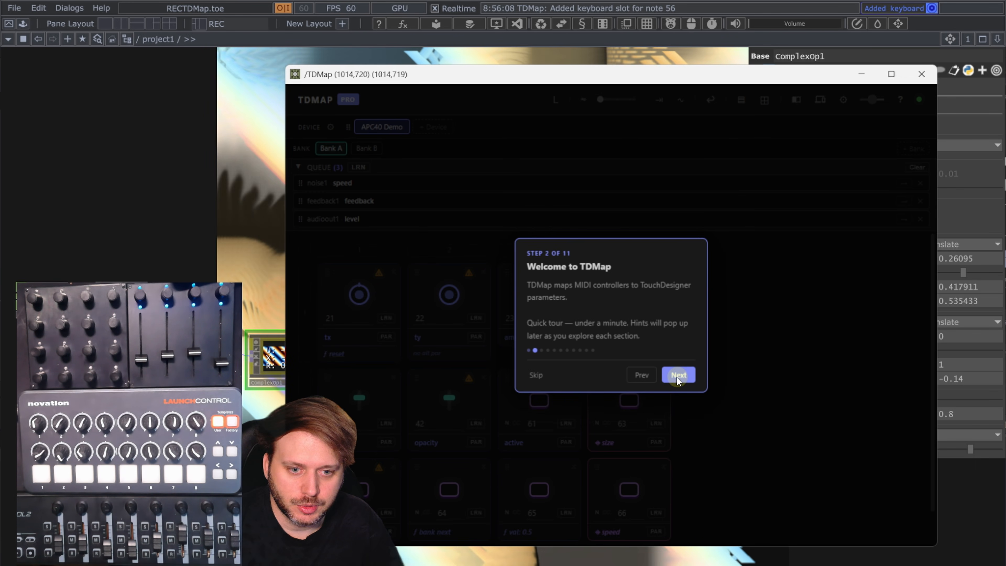
pyautogui.click(677, 377)
pyautogui.click(675, 328)
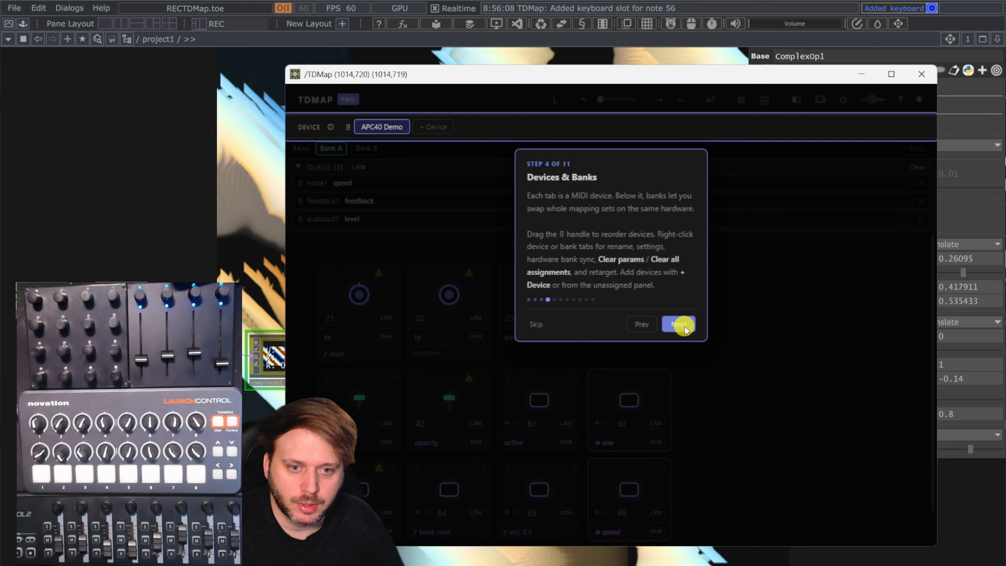
pyautogui.click(684, 327)
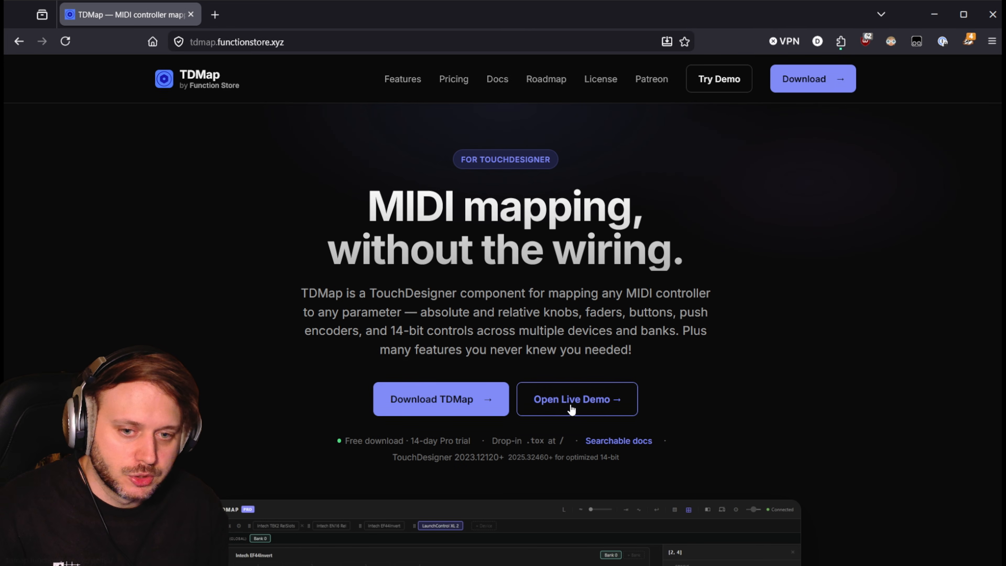
# Open the TDMap live demo in the browser and enter the mockup.
pyautogui.click(571, 408)
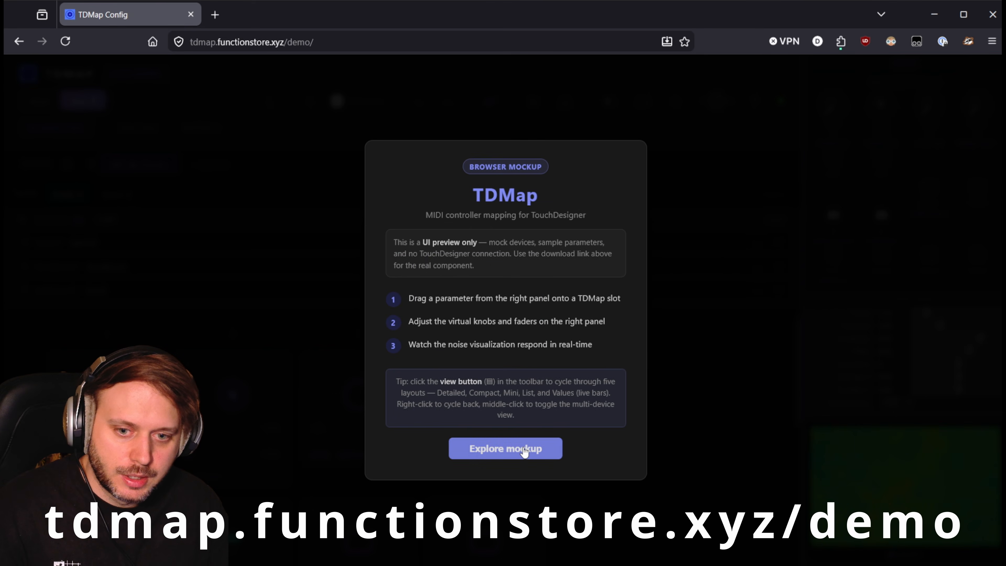
pyautogui.click(524, 450)
pyautogui.click(408, 398)
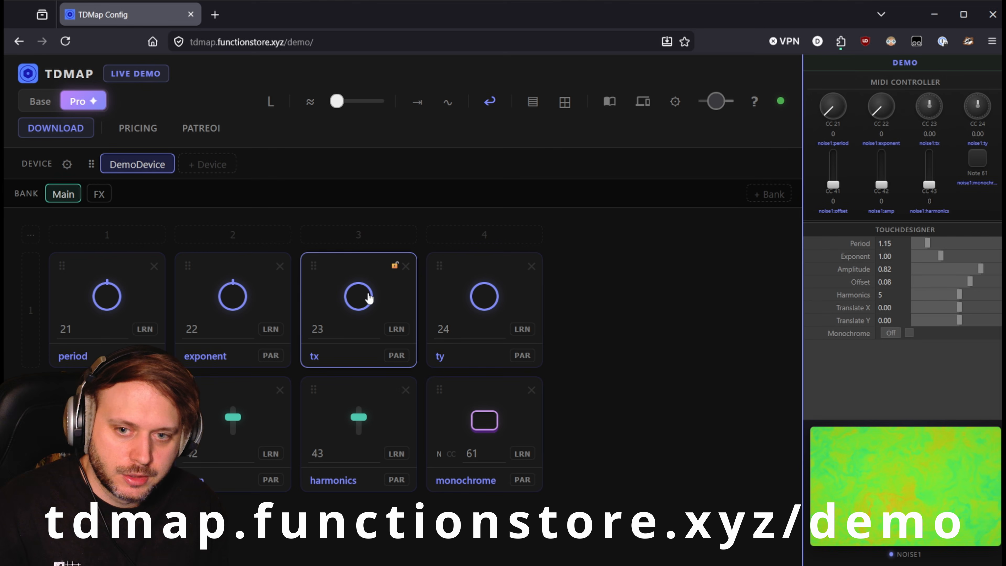
# Select slot 24 in the demo and map the Offset parameter to it.
pyautogui.click(484, 313)
pyautogui.moveTo(959, 294); pyautogui.dragTo(953, 297)
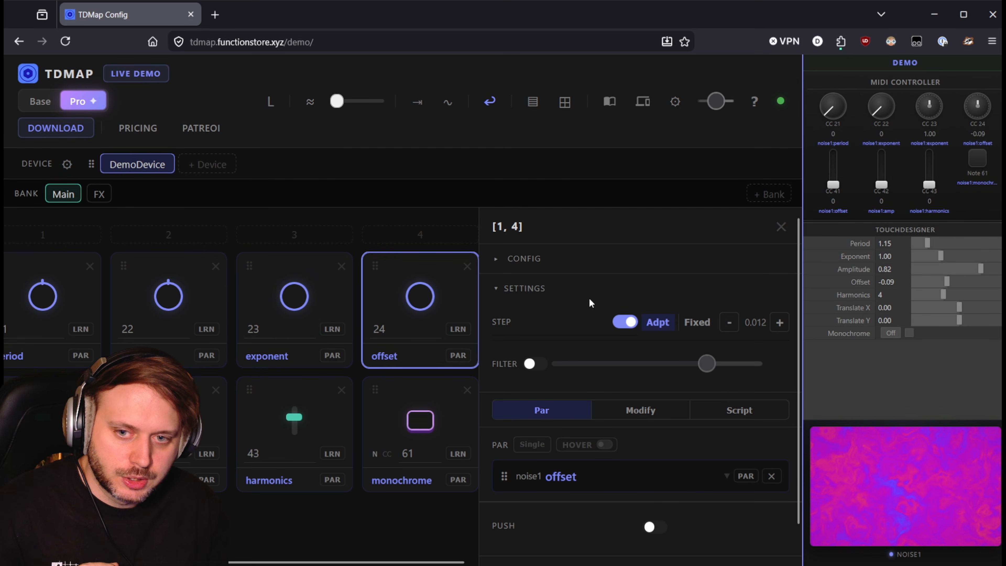
# Scroll through the TDMap pricing page to compare the Base and Pro feature lists.
pyautogui.moveTo(941, 257)
pyautogui.mouseDown()
pyautogui.moveTo(986, 258)
pyautogui.moveTo(930, 258)
pyautogui.mouseUp()
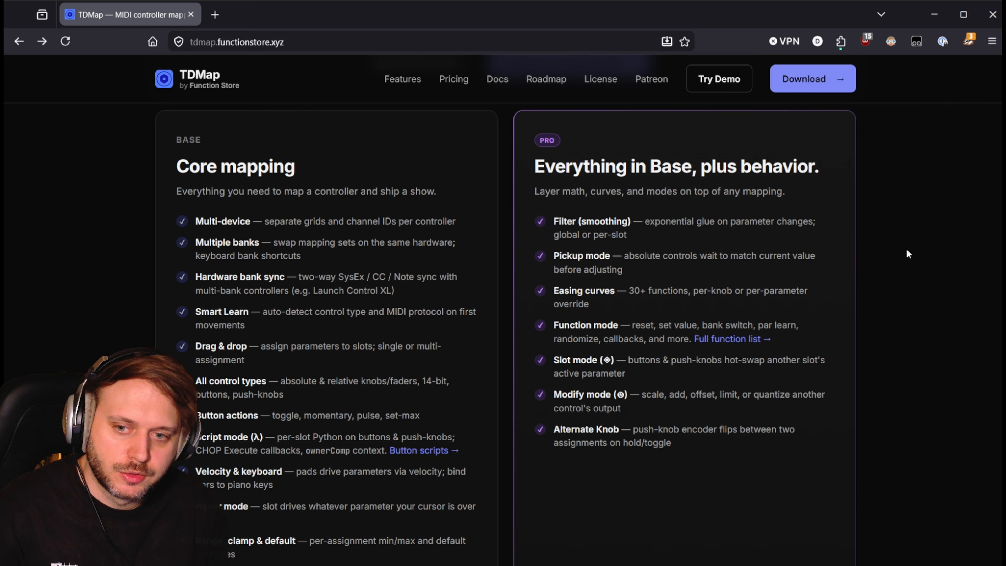
pyautogui.scroll(-5, 908, 257)
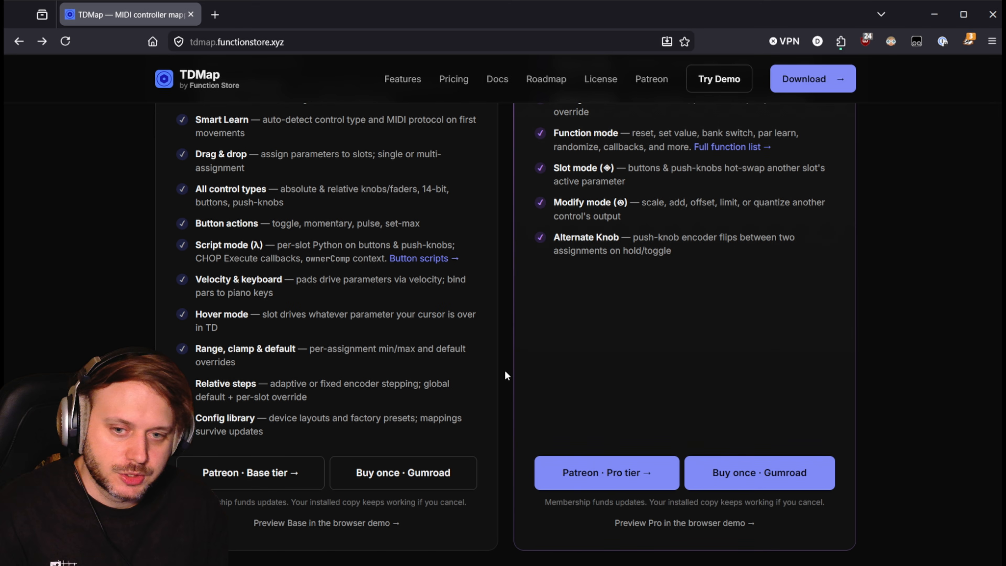
pyautogui.scroll(5, 504, 349)
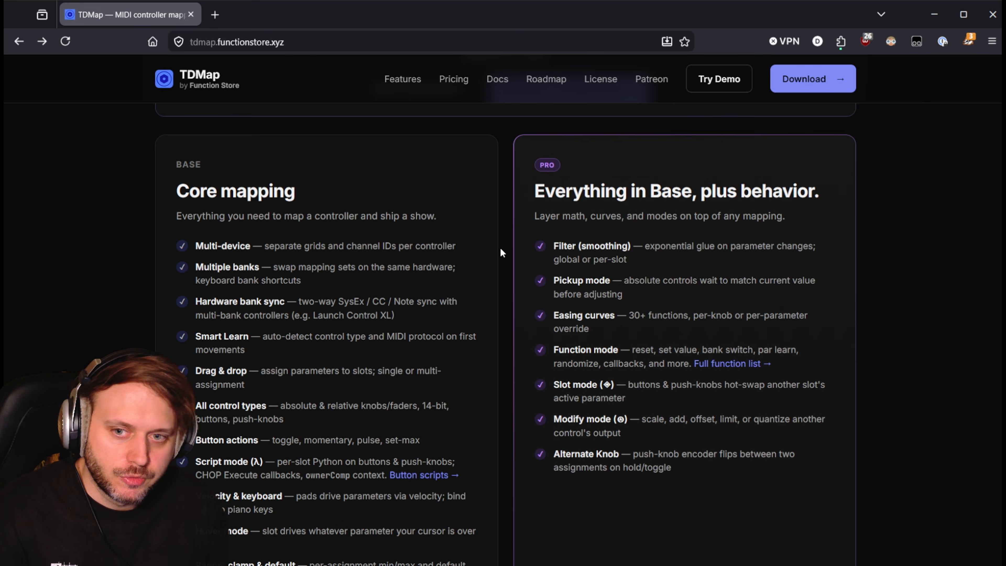
pyautogui.scroll(-6, 501, 253)
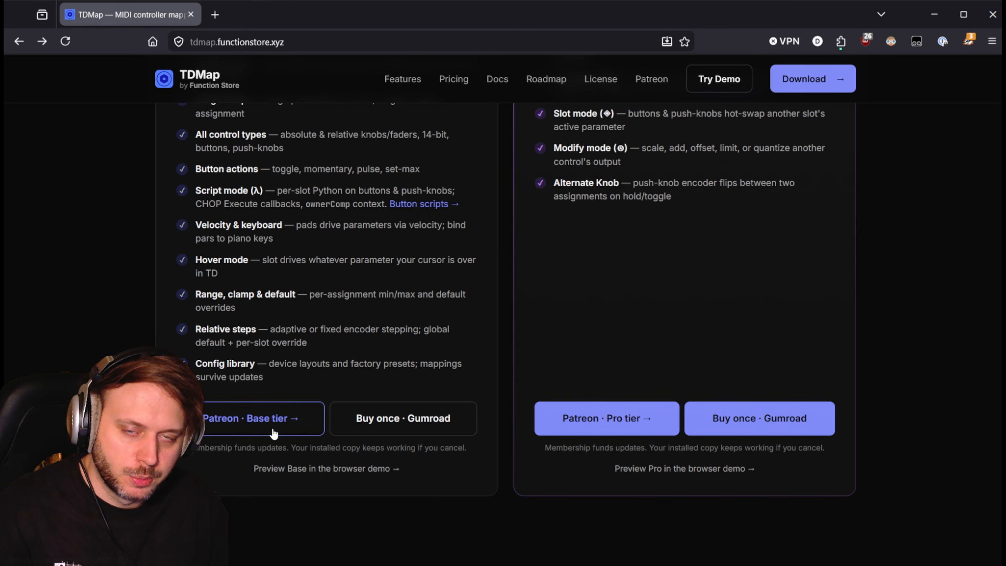
pyautogui.scroll(2, 539, 392)
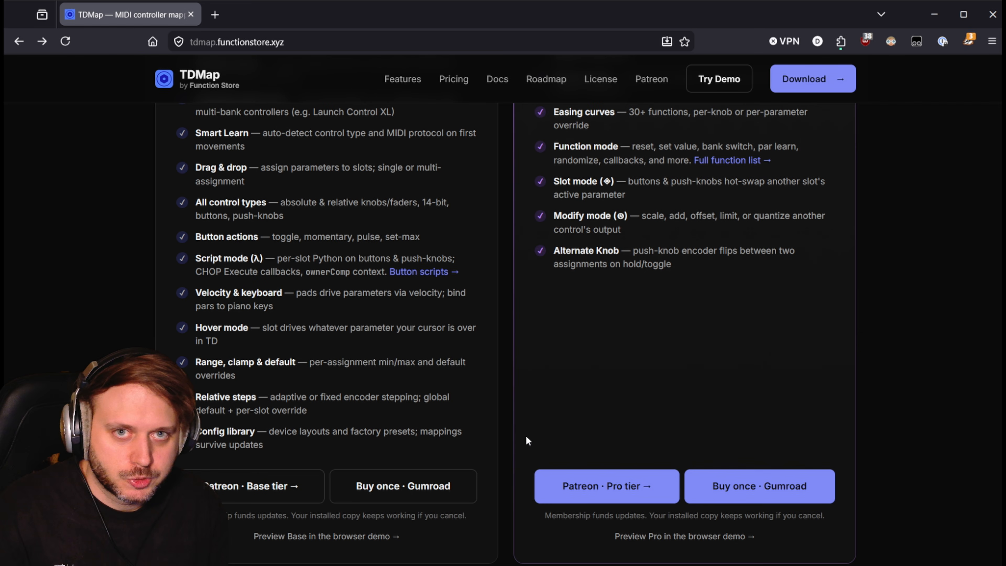
pyautogui.scroll(1, 526, 436)
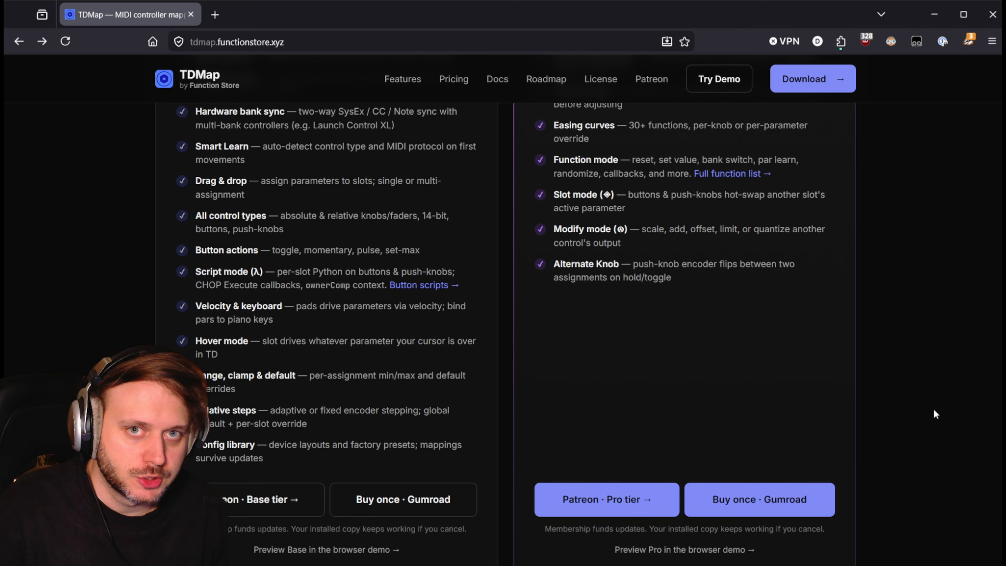
pyautogui.scroll(-1, 493, 474)
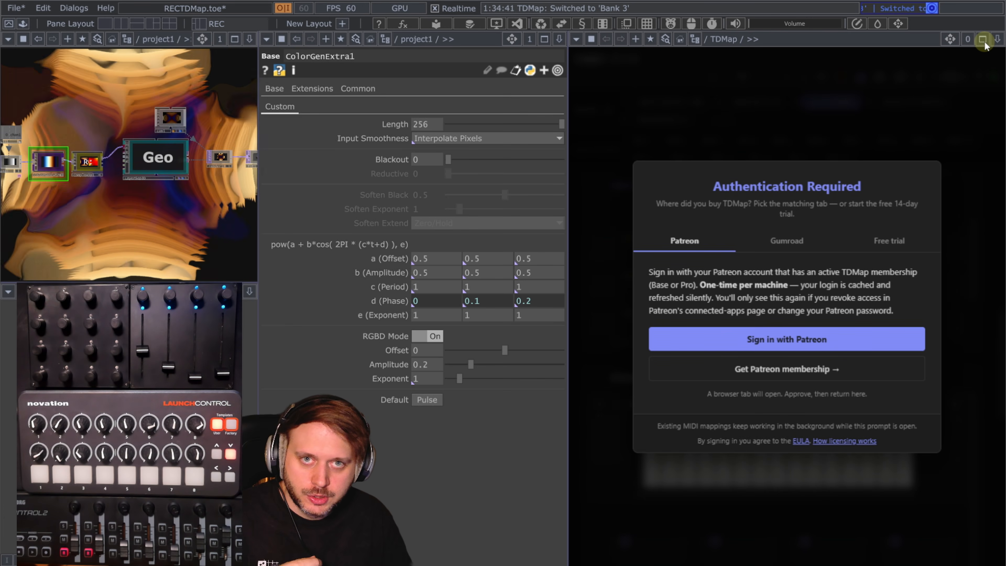
# Maximize the TDMap pane in TouchDesigner and switch the authentication dialog to its Free trial option.
pyautogui.click(983, 39)
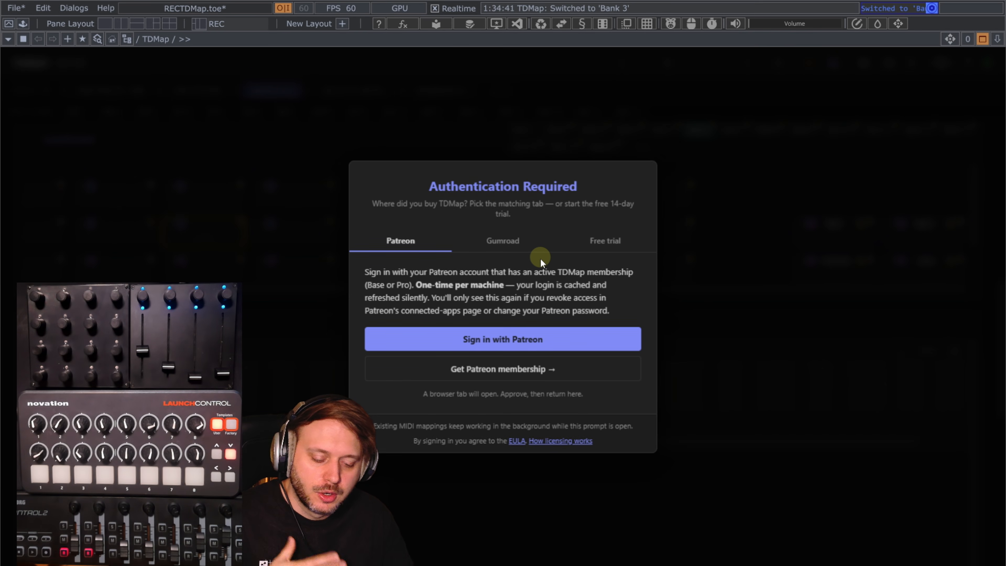
pyautogui.click(605, 240)
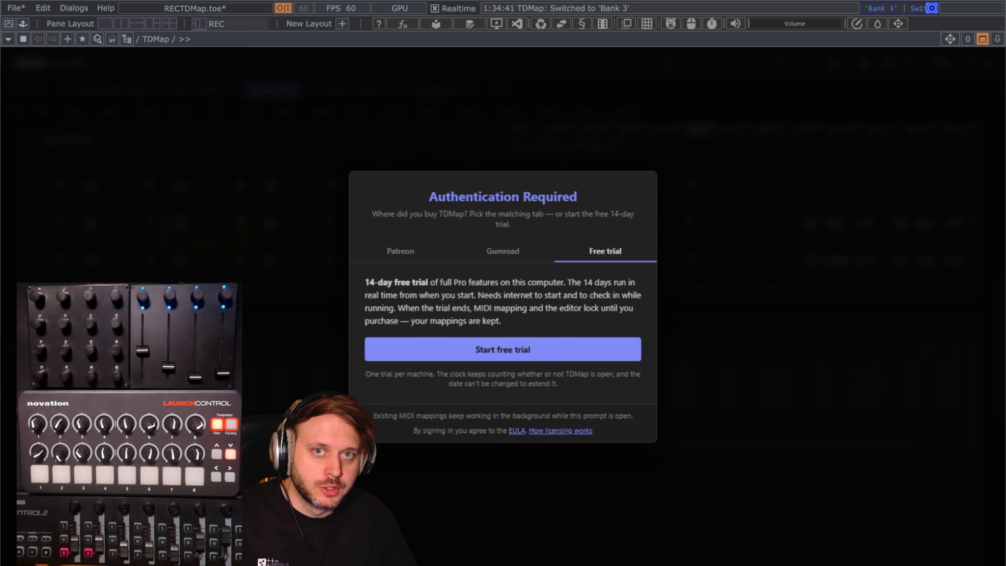